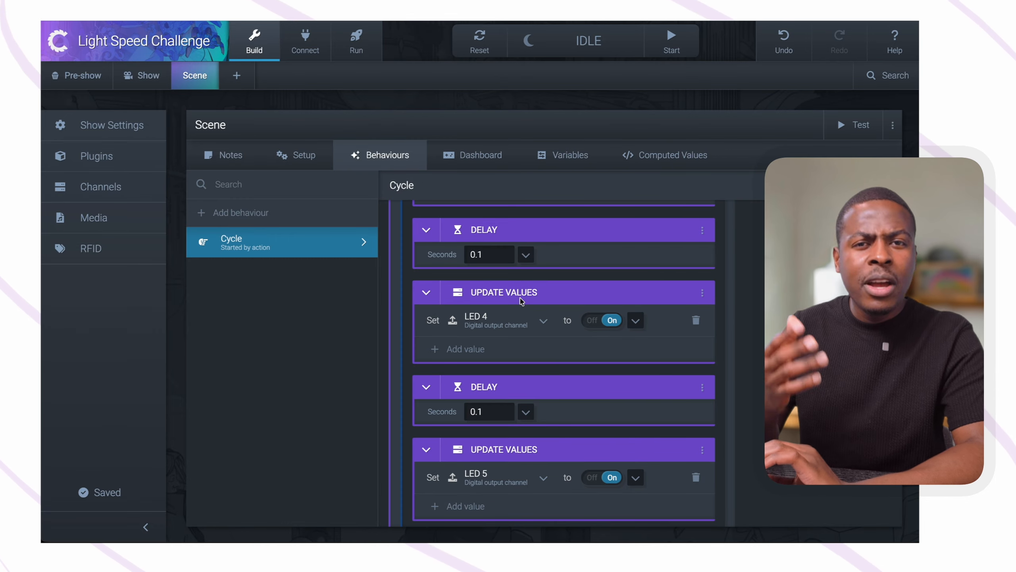
scroll(521, 301, down, 15)
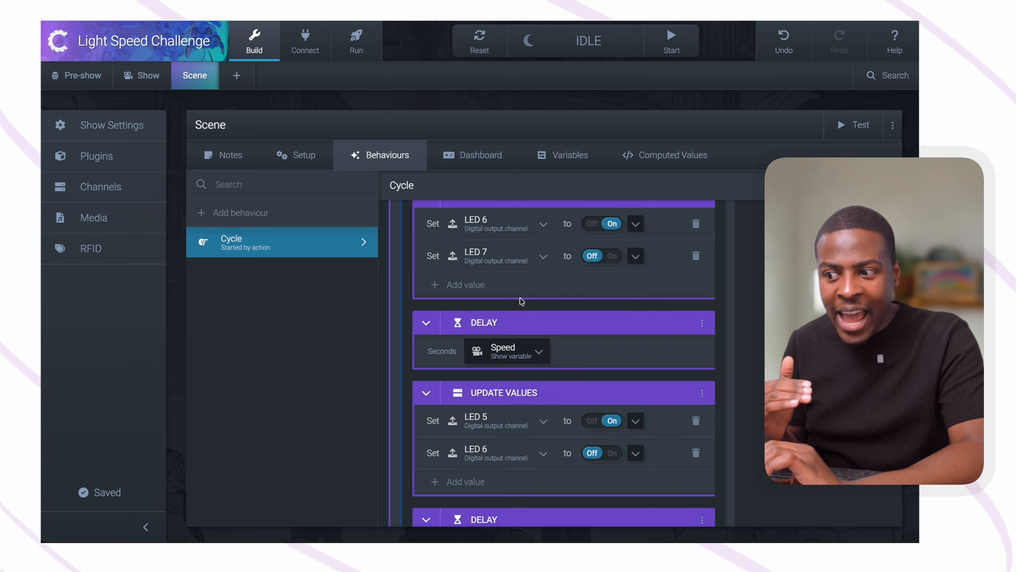
Review the Delay actions in the Cycle behaviour and check their value source, keeping the Speed show variable selected
scroll(521, 301, down, 1)
scroll(522, 300, down, 1)
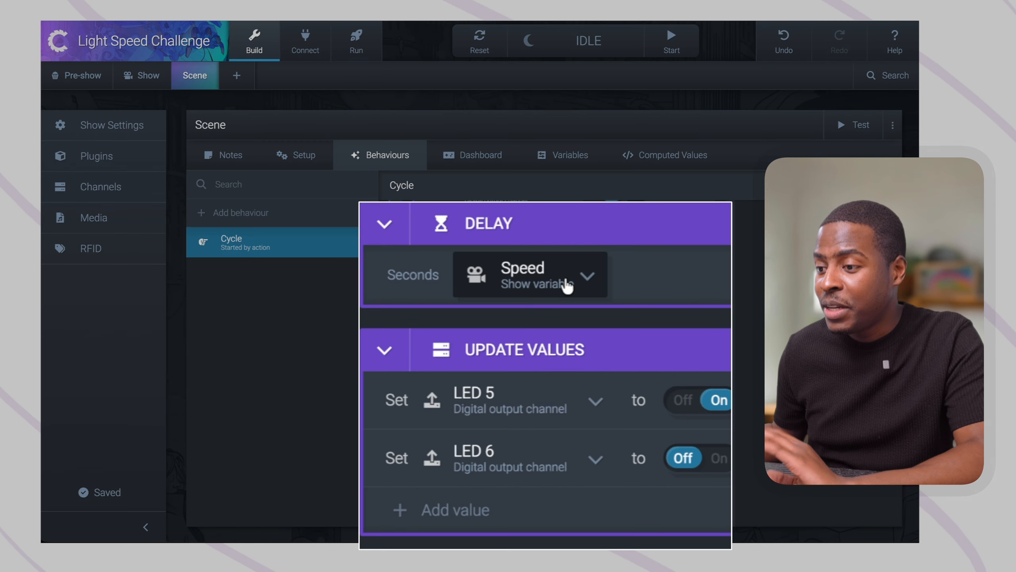
click(528, 323)
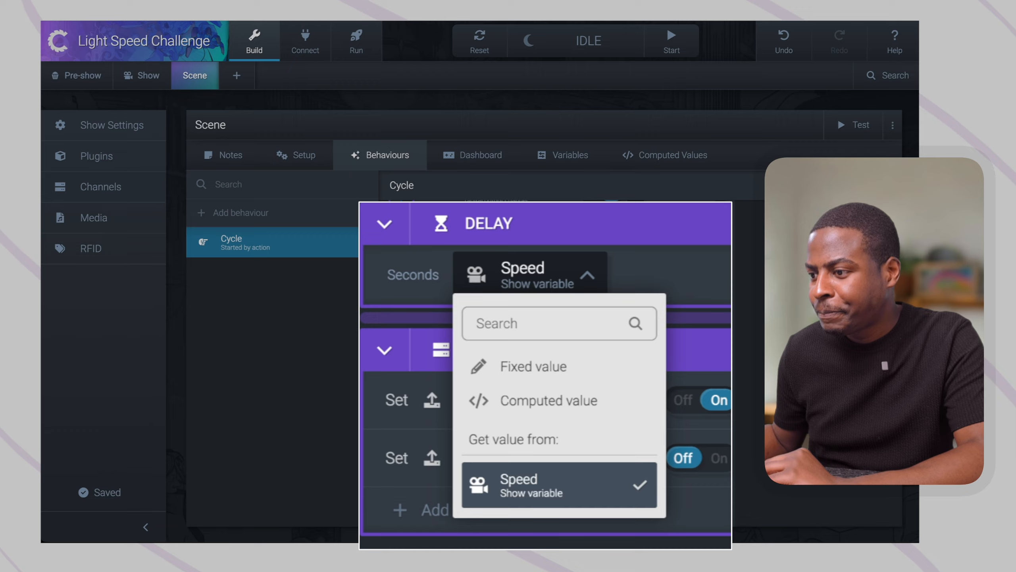
click(532, 485)
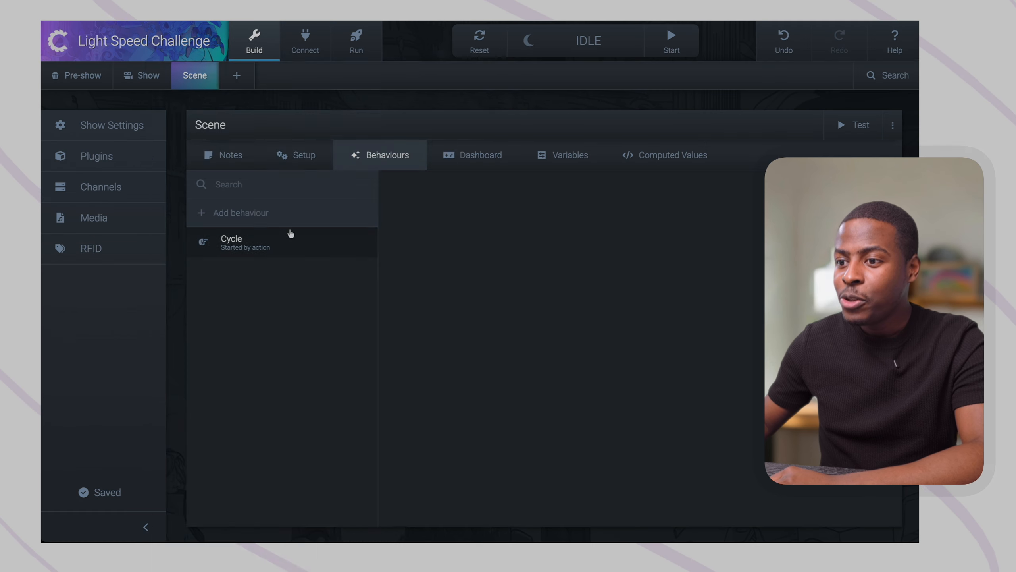
Add a States match behaviour named ButtonPress to the scene
click(289, 213)
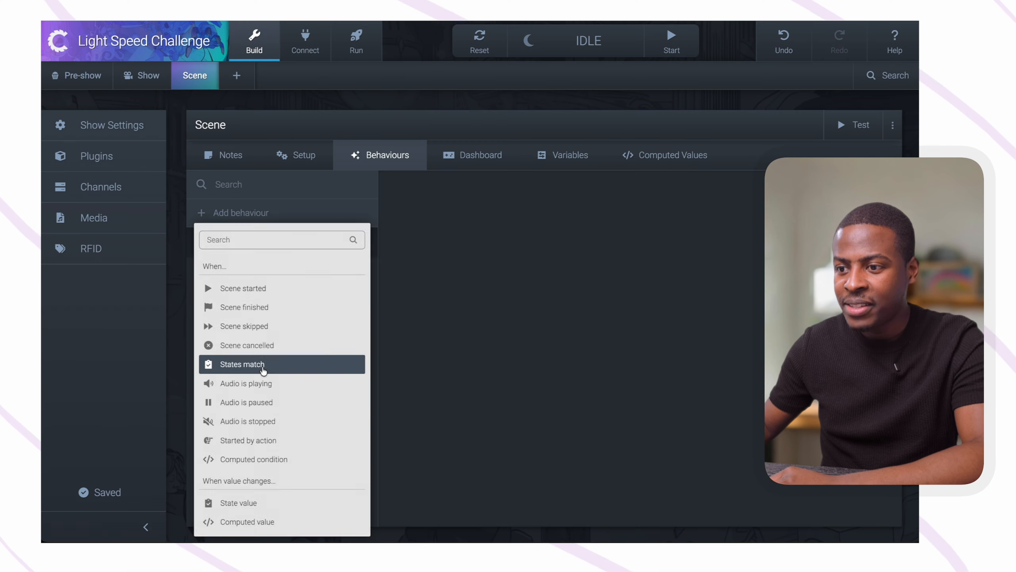
click(264, 370)
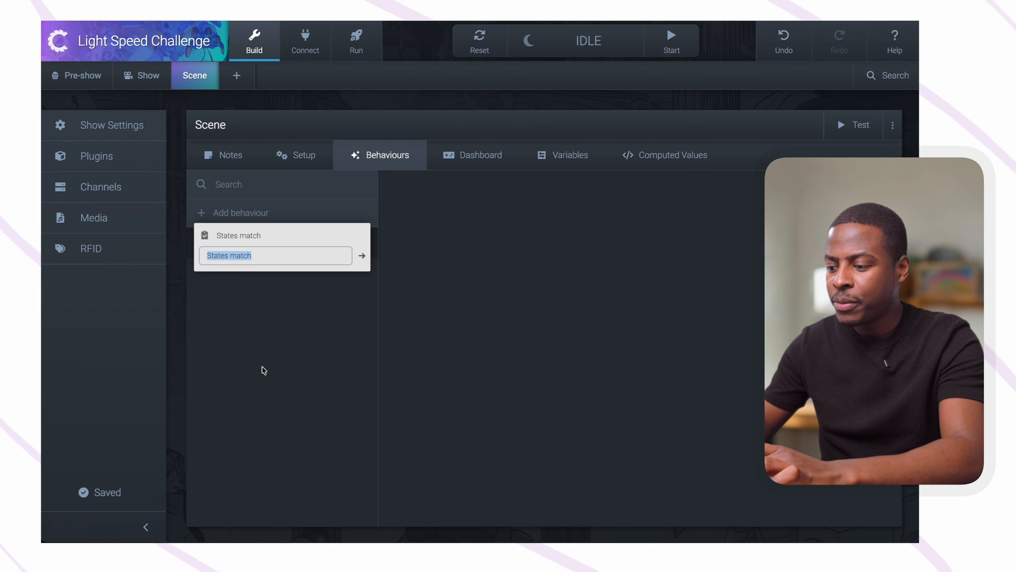
text(ButtonPress)
key(Return)
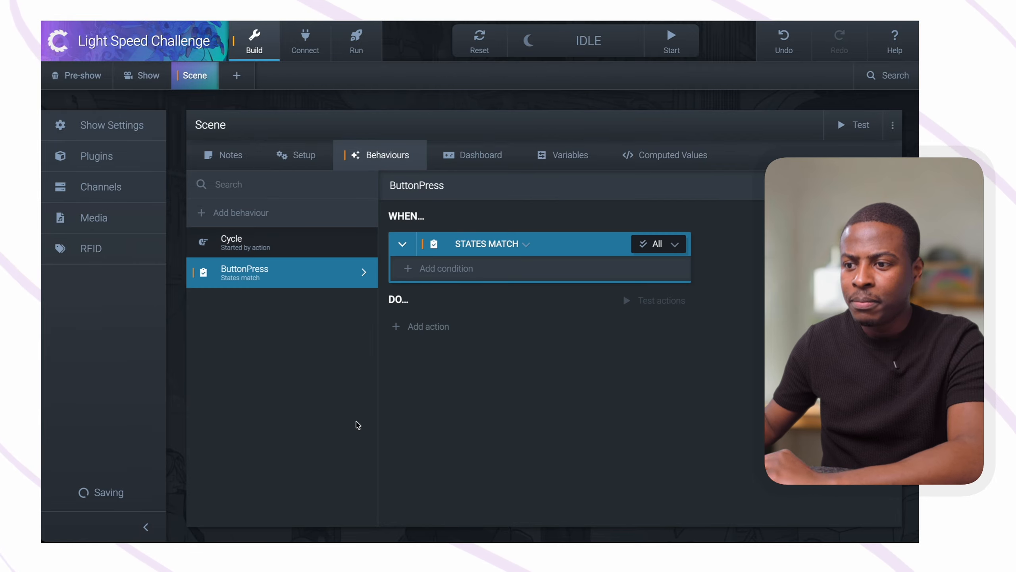
Make ButtonPress trigger when Button 1 is On and add an If, Then, Otherwise action to it
click(432, 272)
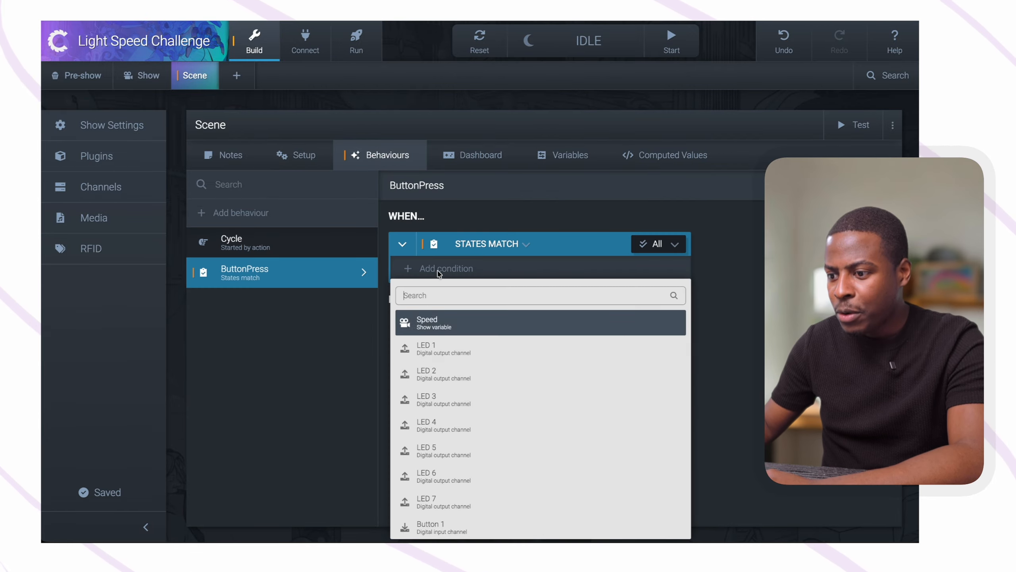
click(452, 528)
click(585, 271)
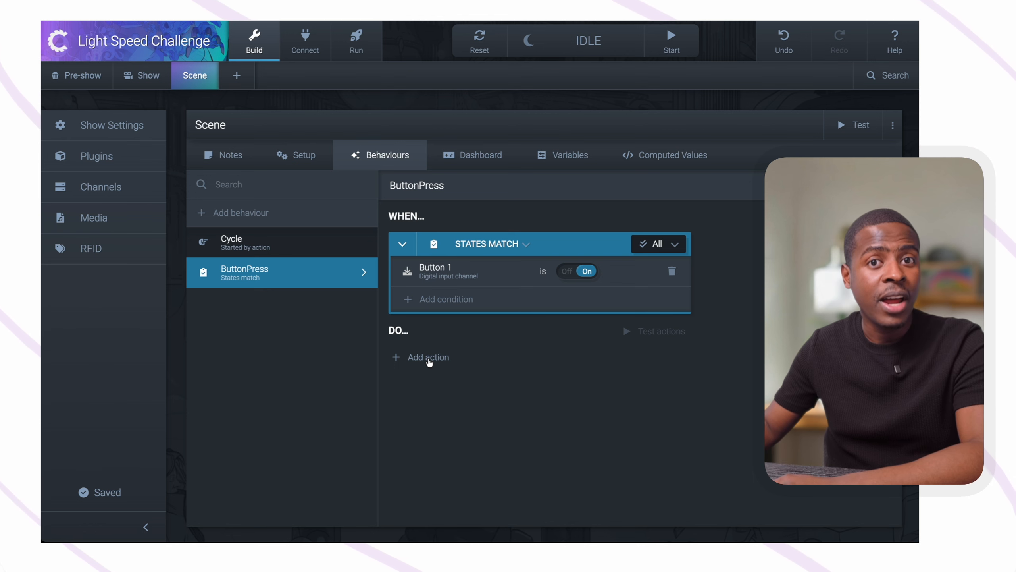
click(429, 362)
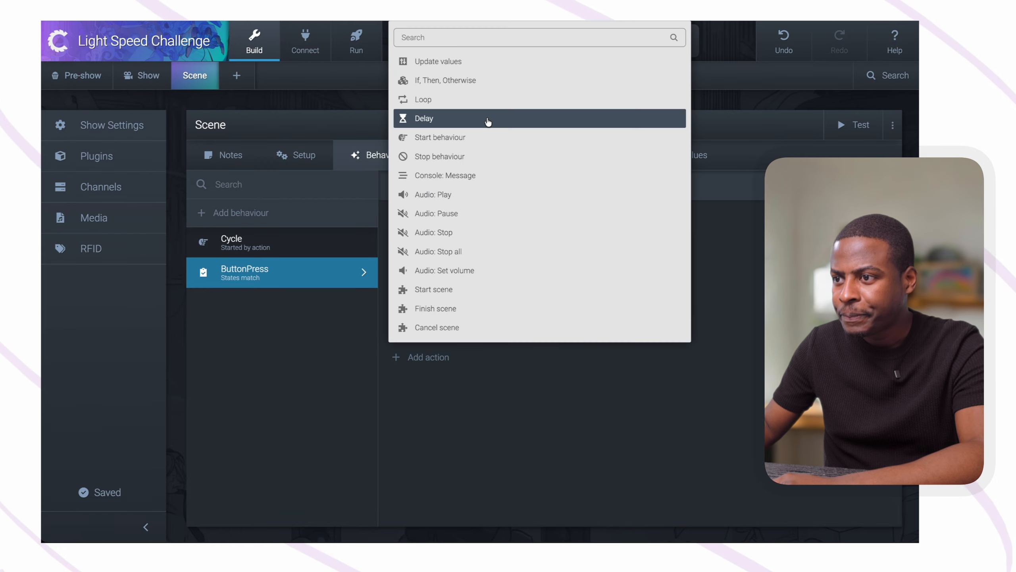
click(467, 79)
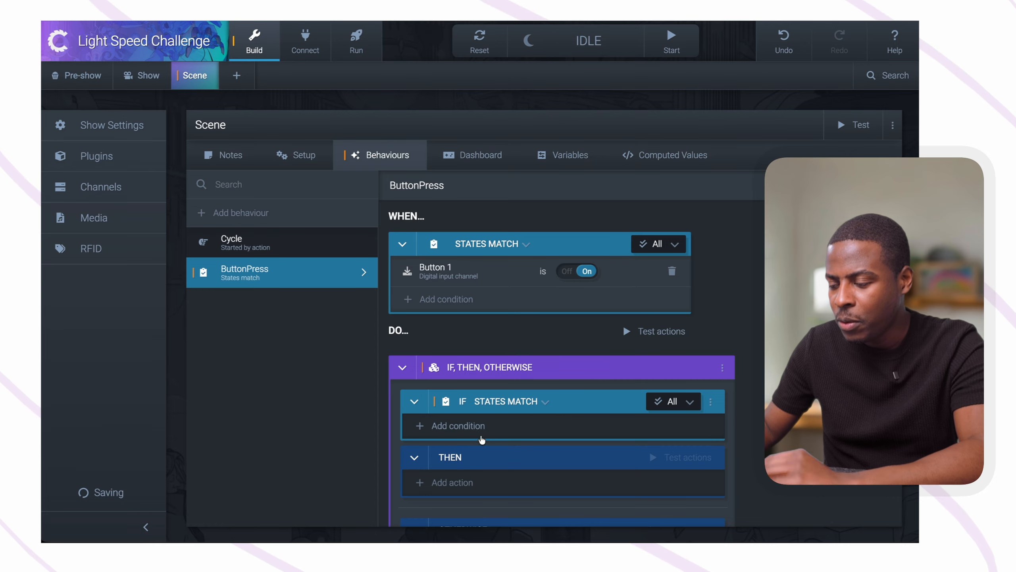
Insert a Stop behaviour action for Cycle above the If, Then, Otherwise block in ButtonPress
scroll(504, 428, down, 1)
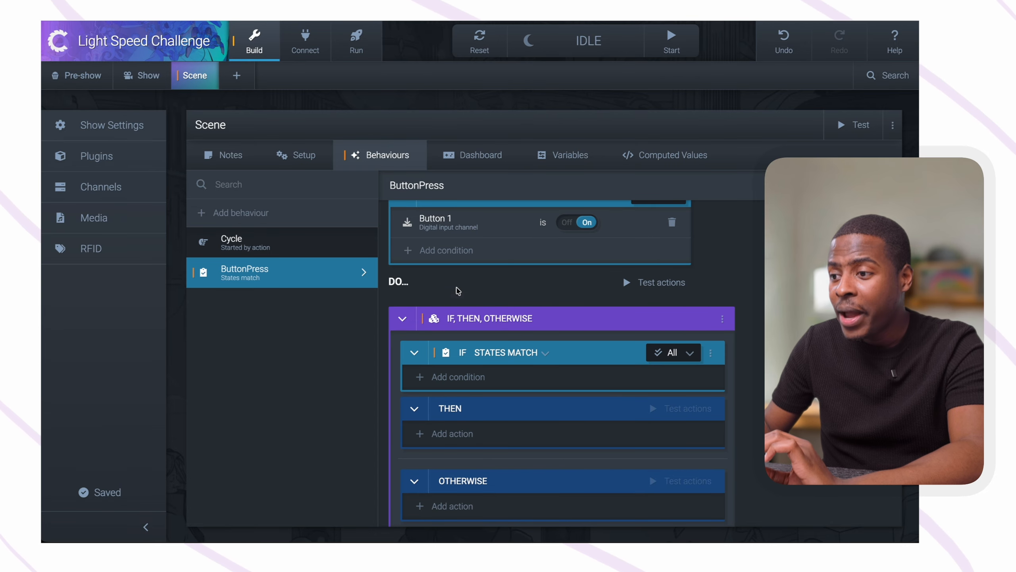
click(506, 301)
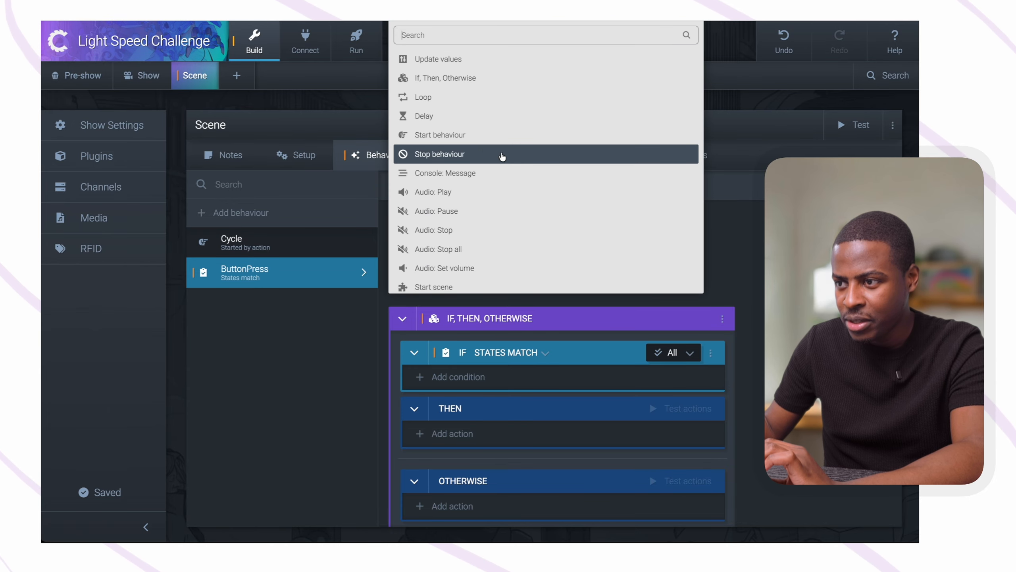
click(478, 158)
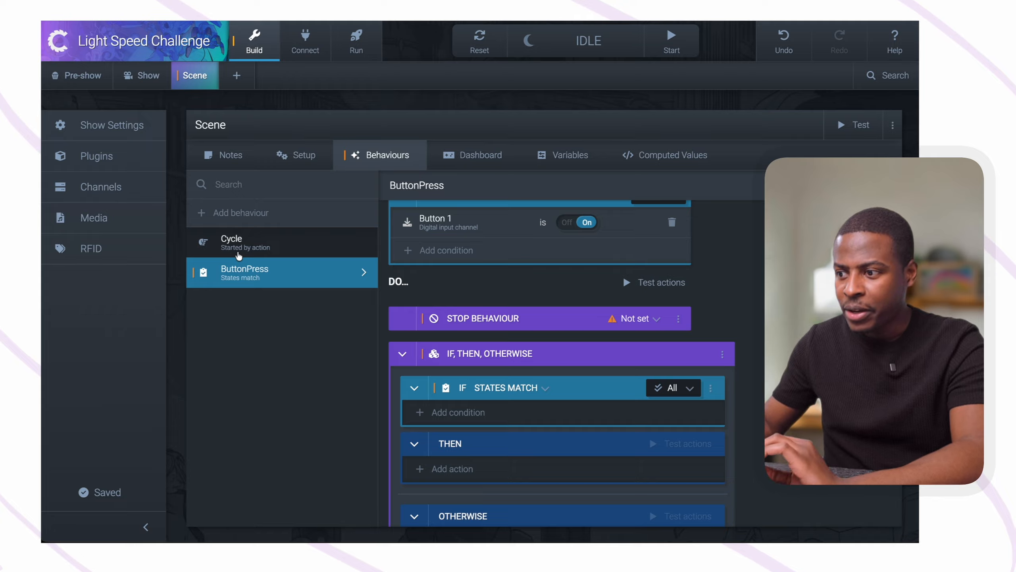
click(637, 319)
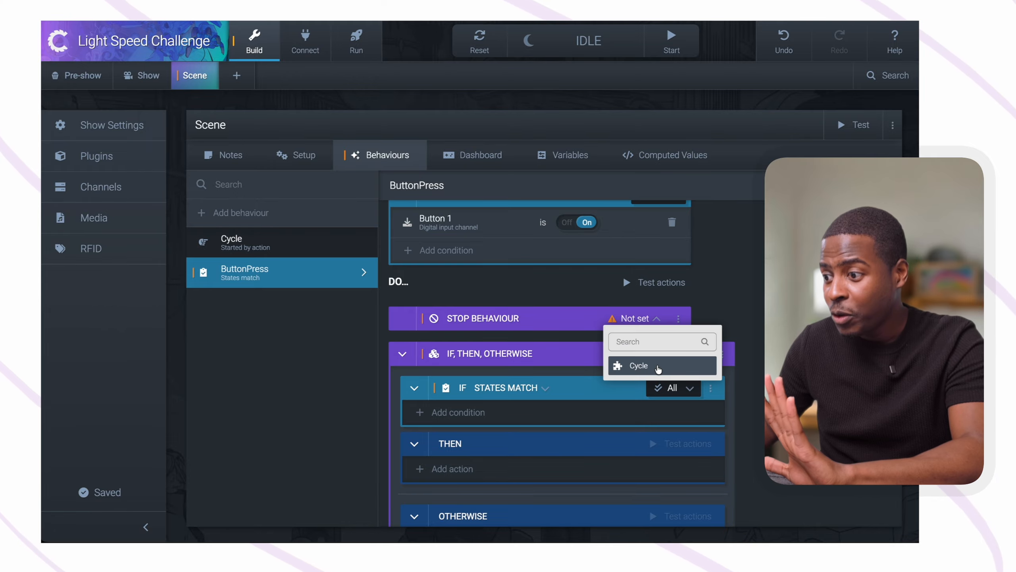
click(657, 365)
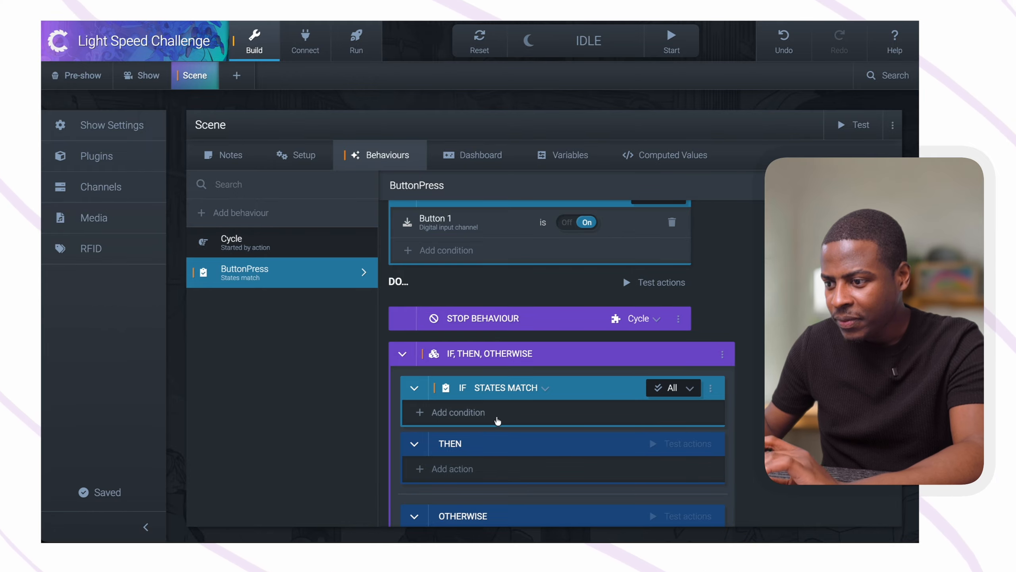
Add the condition LED 1 is On to the IF part of the If, Then, Otherwise block
scroll(490, 407, down, 1)
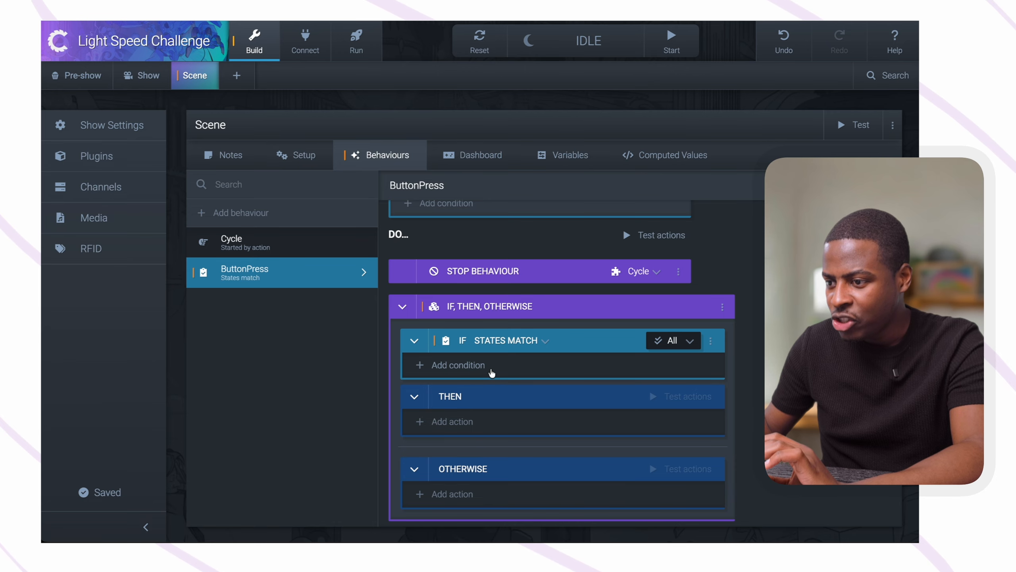
click(491, 368)
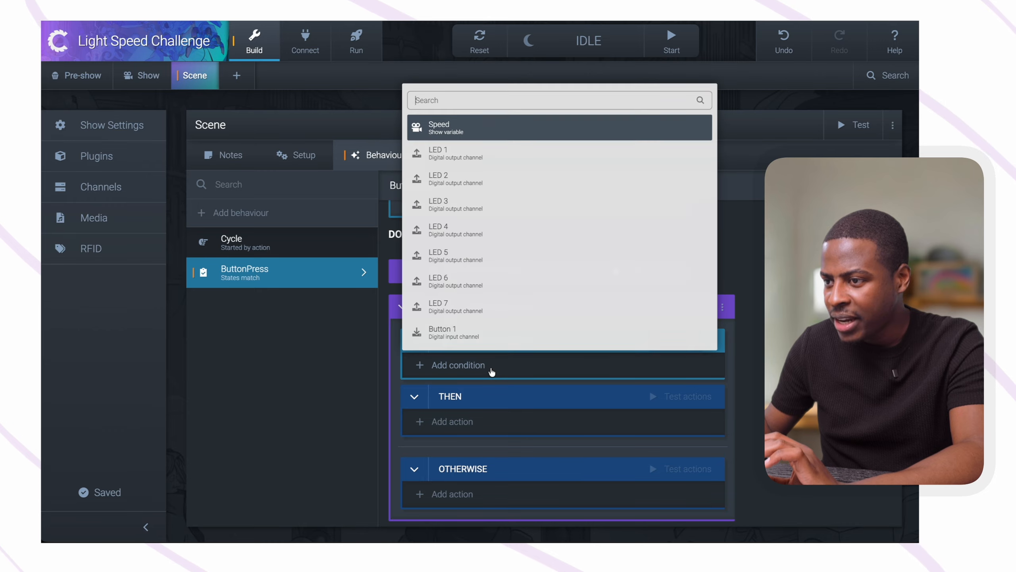
click(472, 163)
Add an Update values action for the Speed show variable to the THEN branch
scroll(459, 415, down, 1)
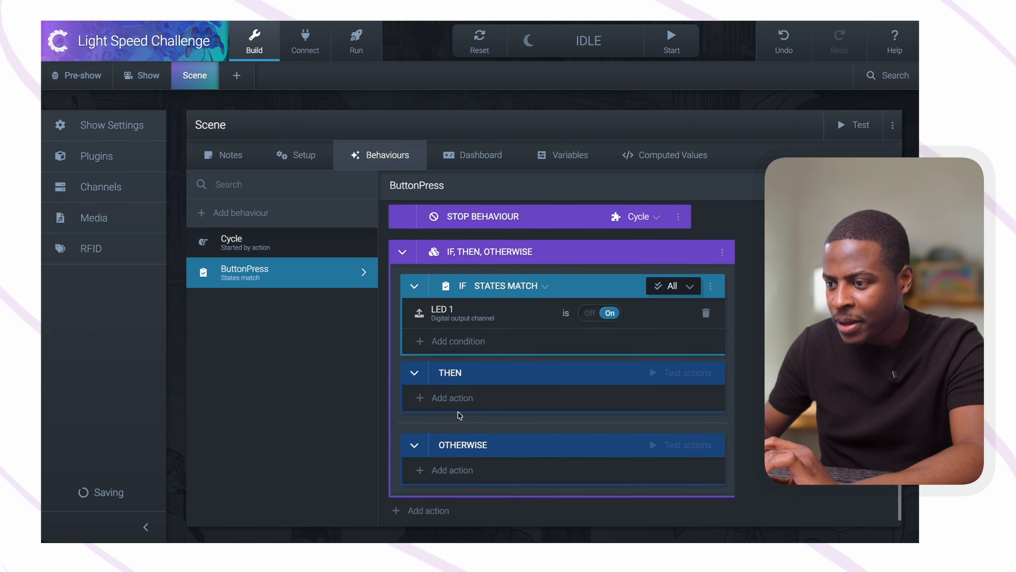
click(460, 398)
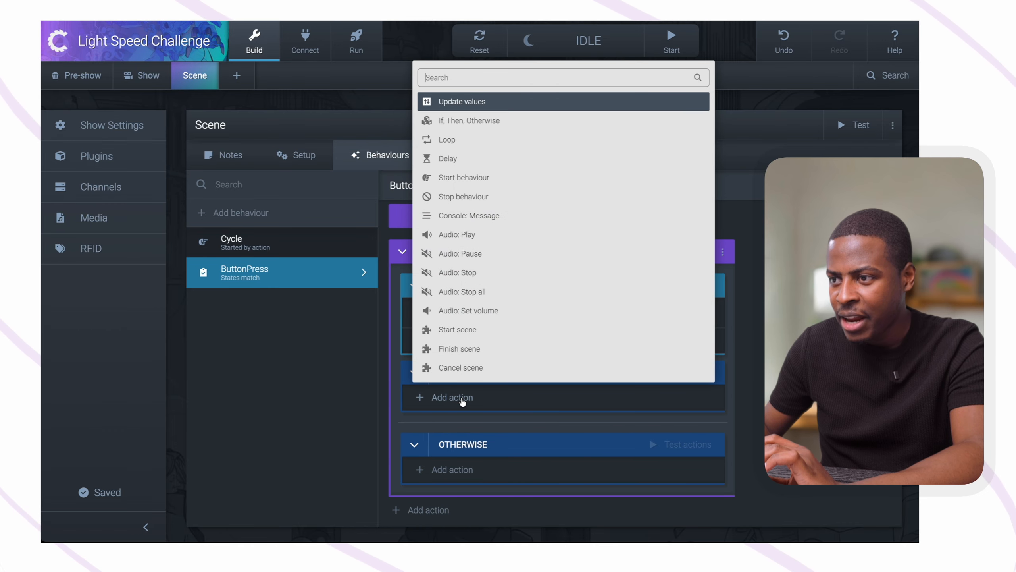
click(480, 101)
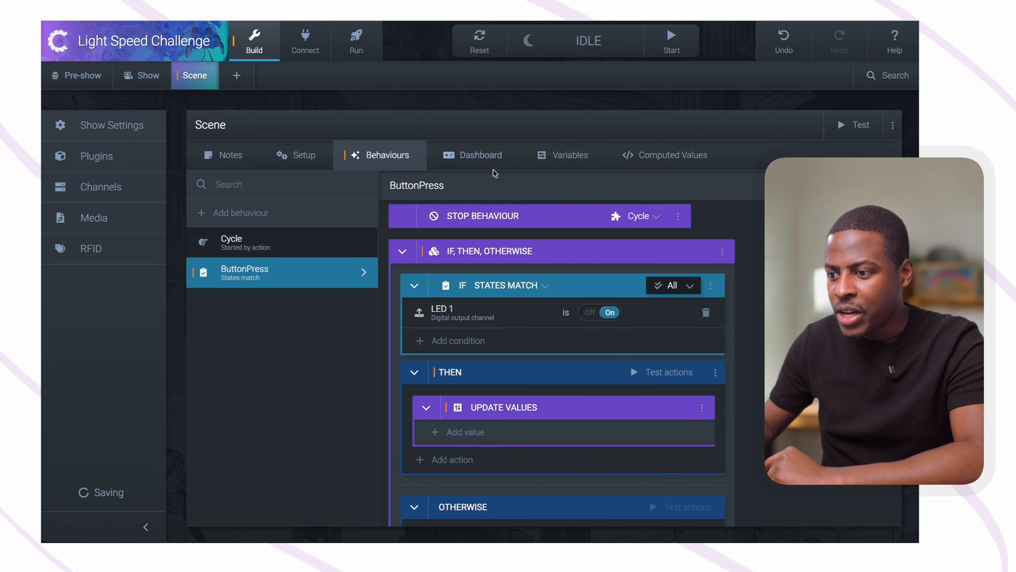
click(464, 431)
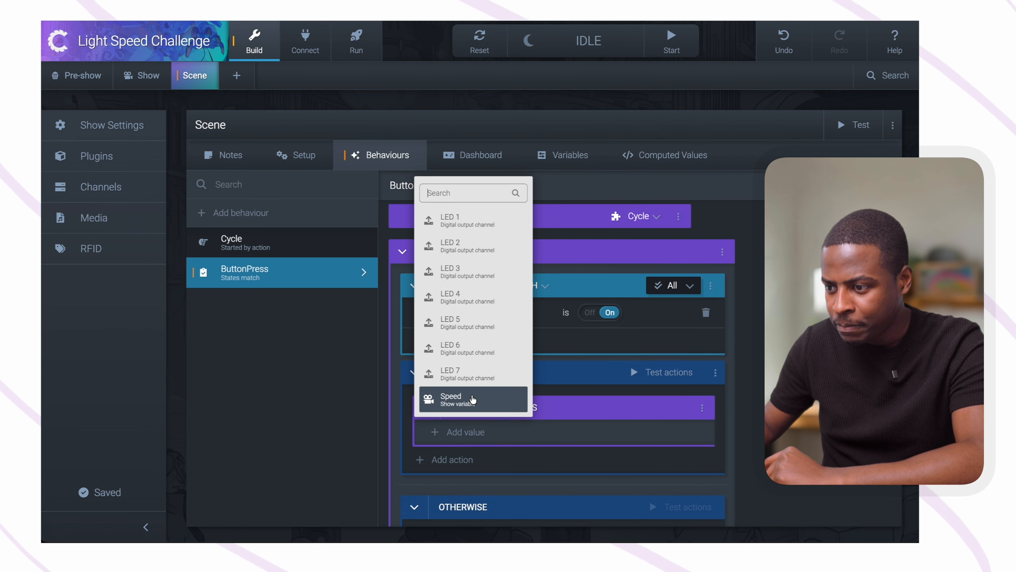
click(483, 402)
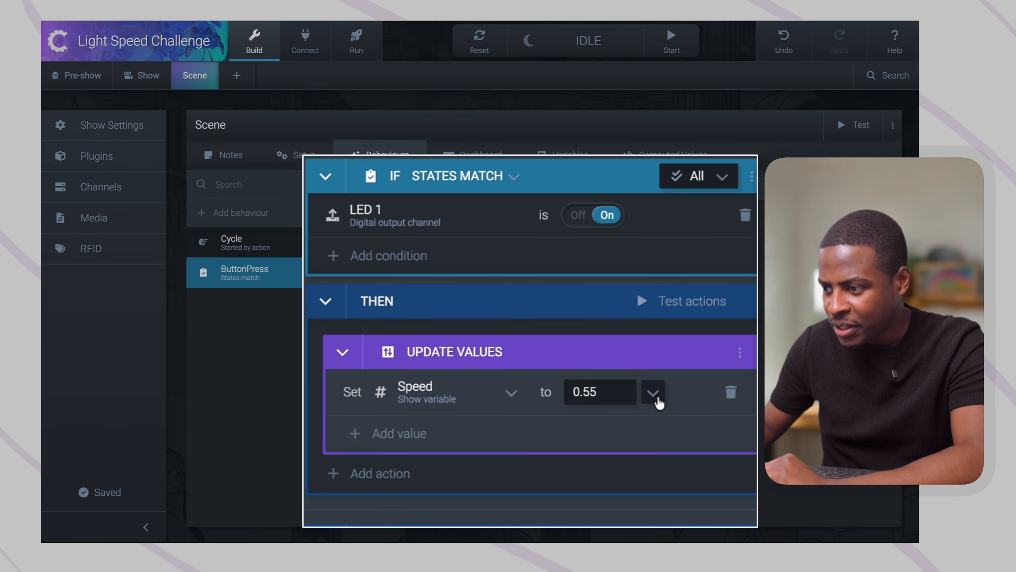
Make the THEN branch's Update values action subtract 0.05 from Speed and collapse the action
click(654, 393)
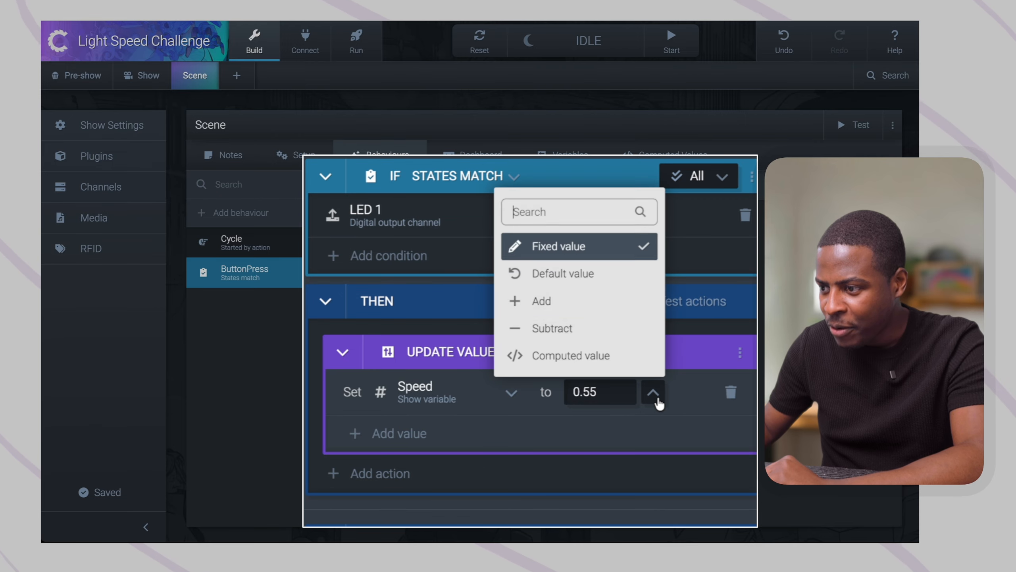
click(583, 328)
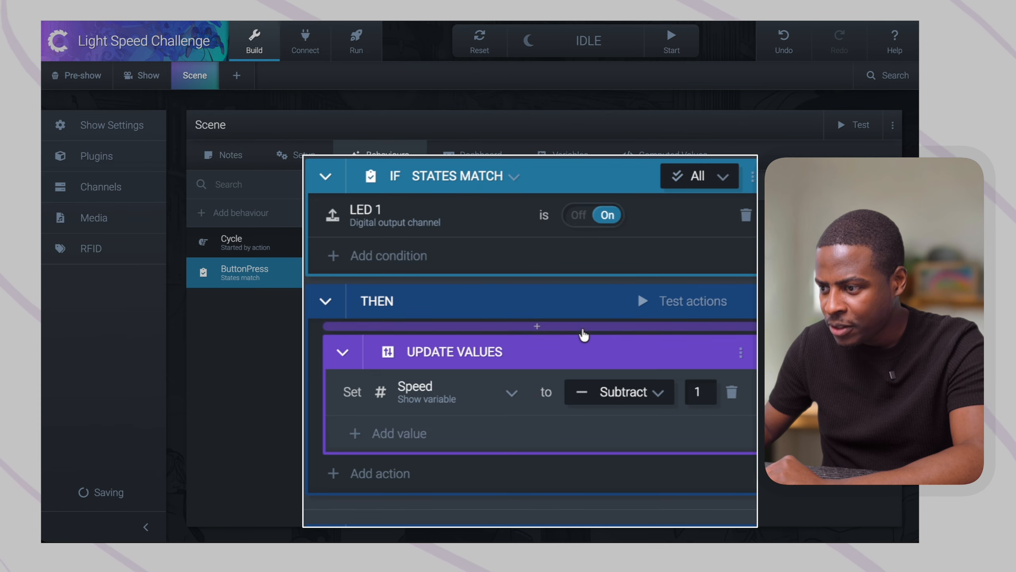
key(BackSpace)
text(05)
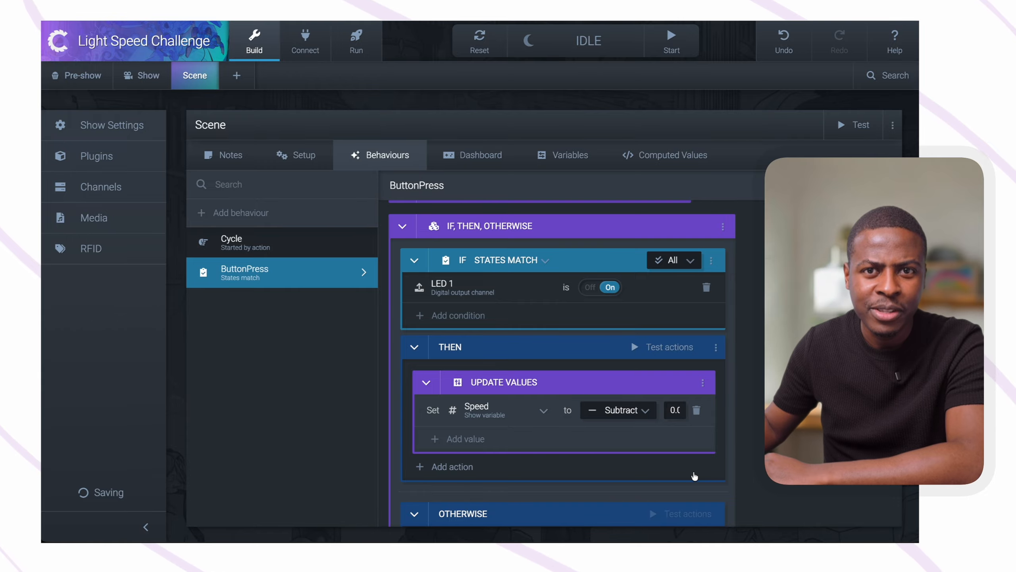
scroll(694, 476, down, 2)
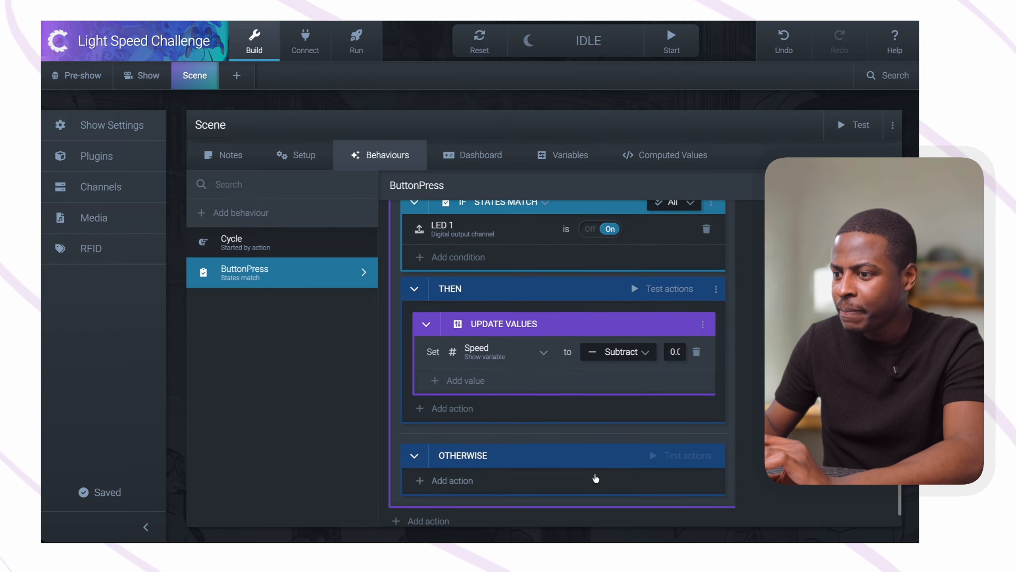
click(427, 315)
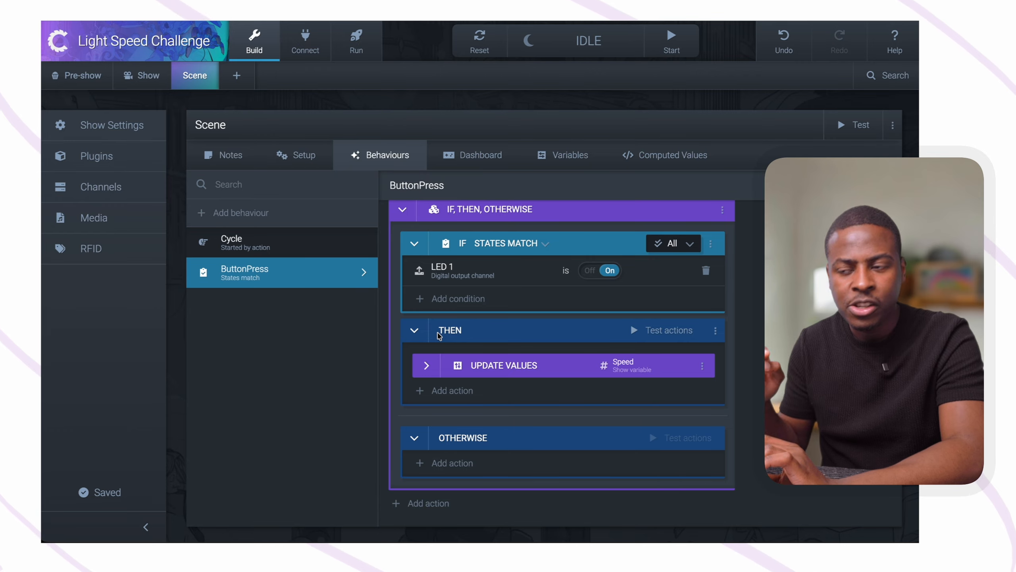
Add an Audio: Play action for Correct press.mp3 to the THEN branch and collapse it
click(448, 391)
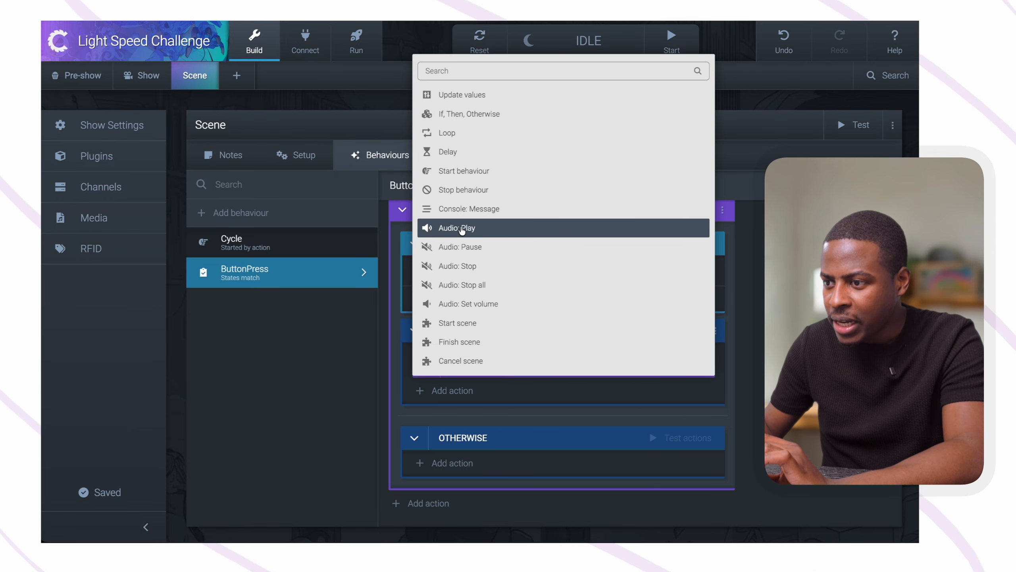
click(462, 229)
click(656, 350)
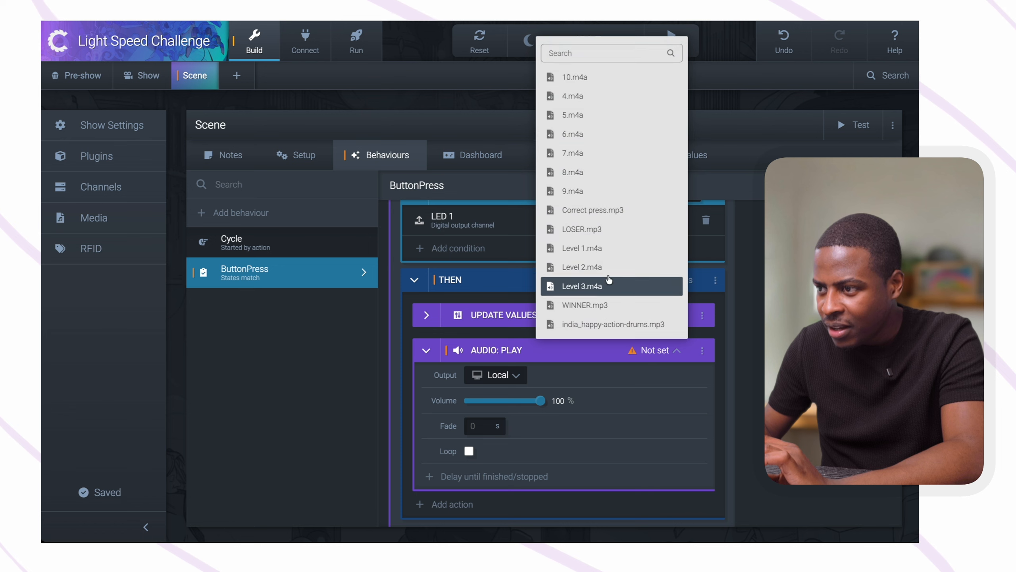
click(601, 210)
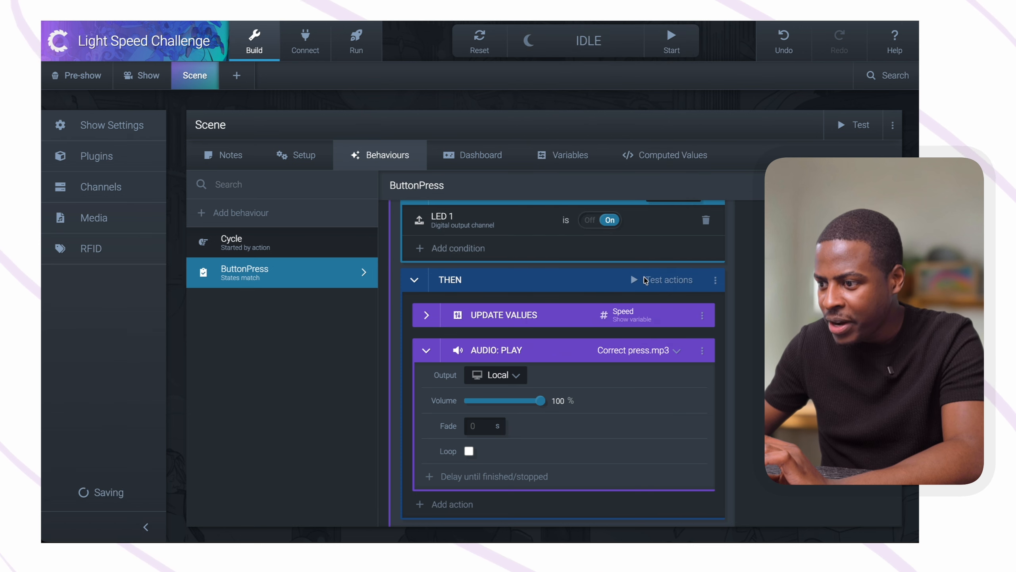
click(667, 354)
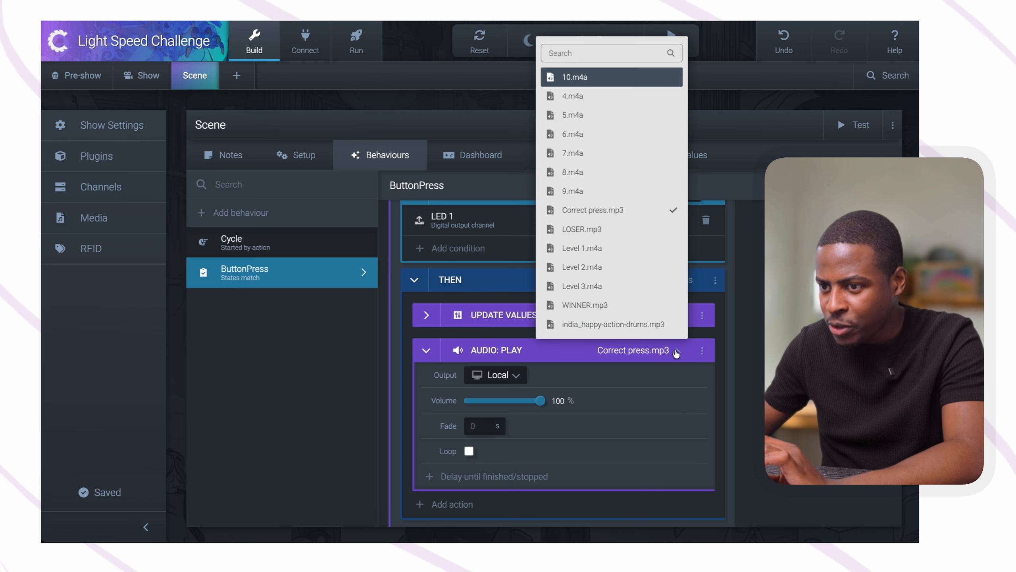
click(173, 208)
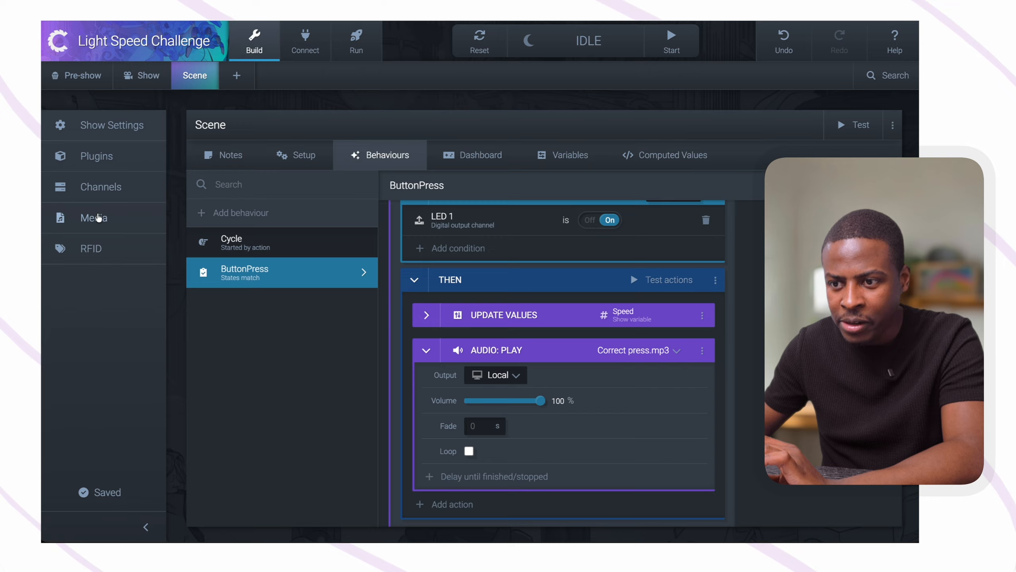
click(426, 352)
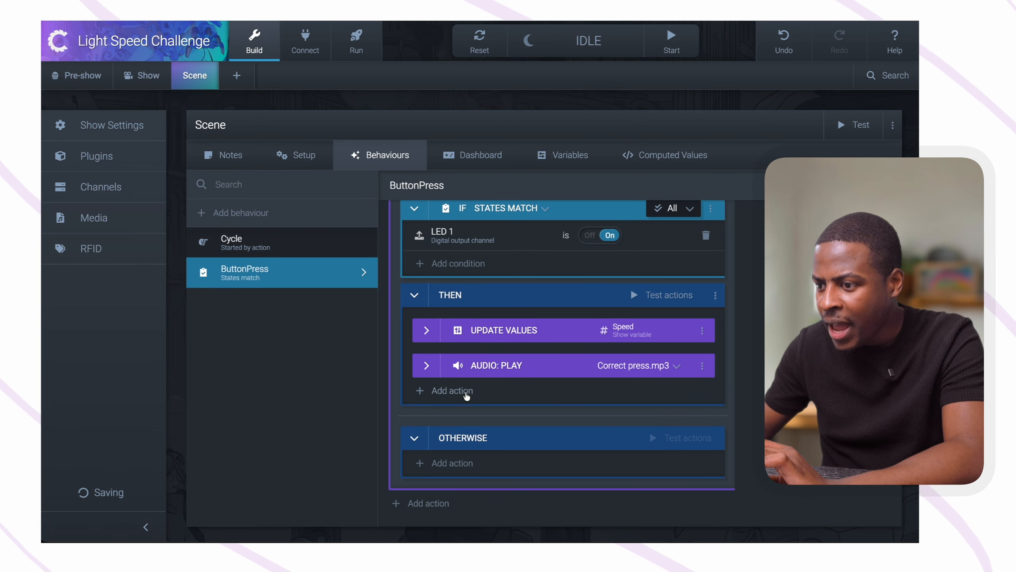
Add a Delay action of 0.2 seconds to the THEN branch after the Correct press.mp3 audio
click(442, 391)
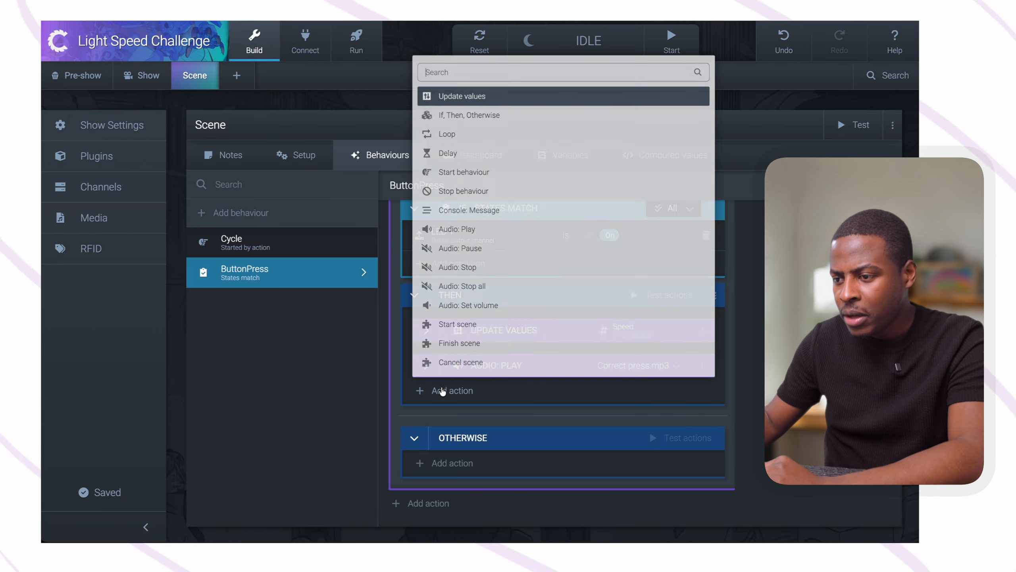
click(459, 152)
click(490, 411)
key(BackSpace)
text(.2)
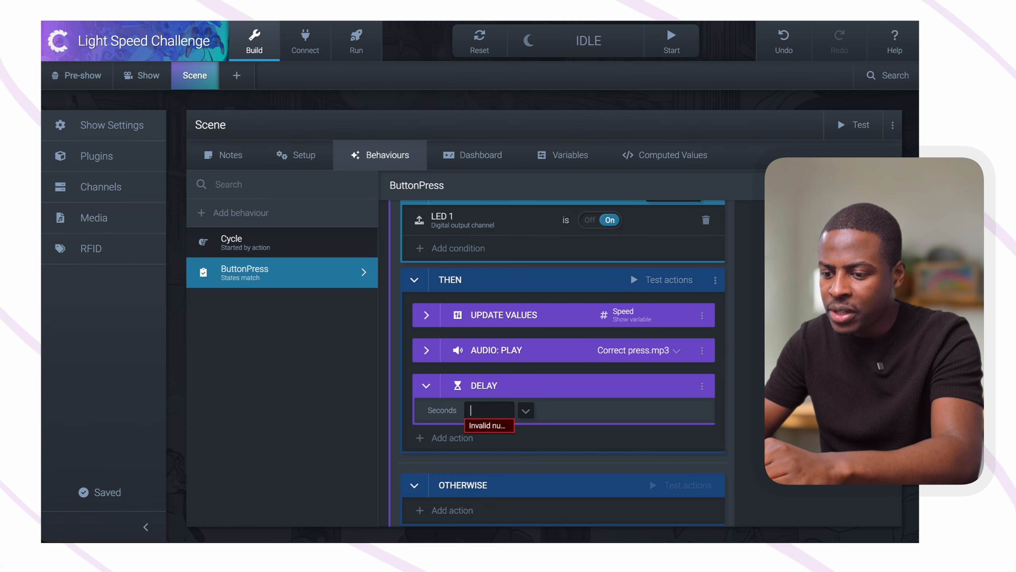
Add a second Delay action to the THEN branch and take its seconds from the Speed show variable
click(440, 438)
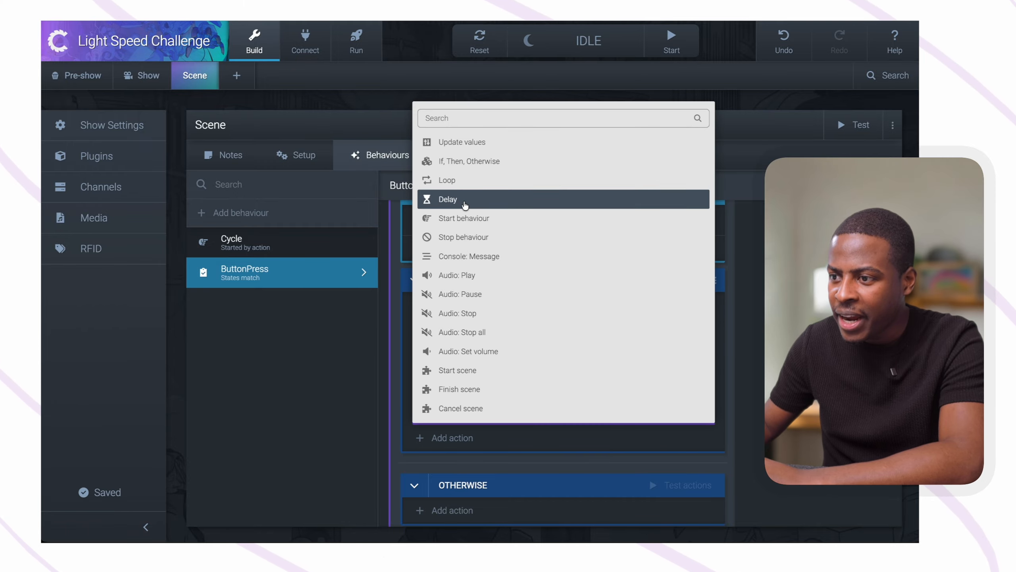
click(480, 199)
click(526, 473)
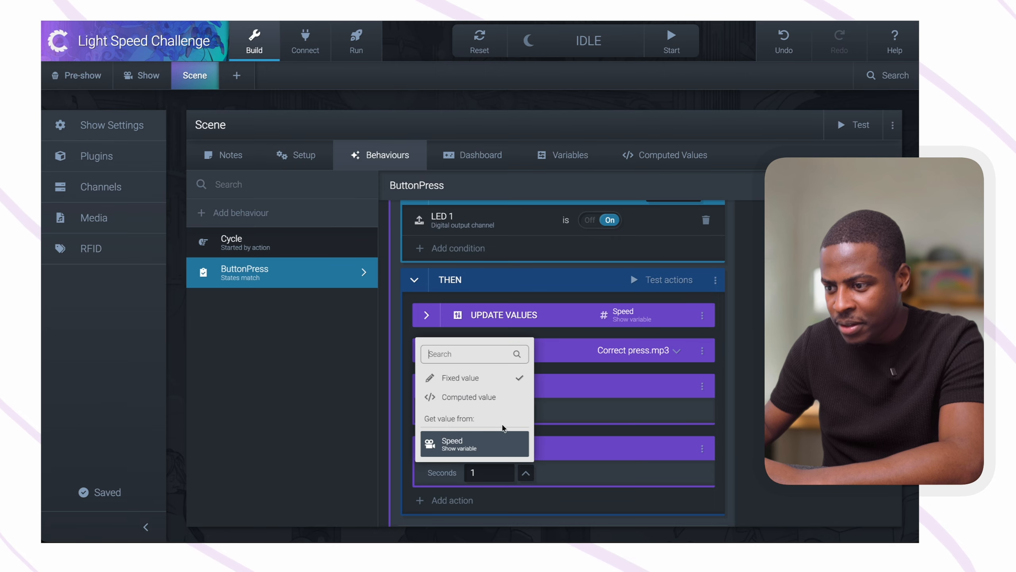
click(492, 442)
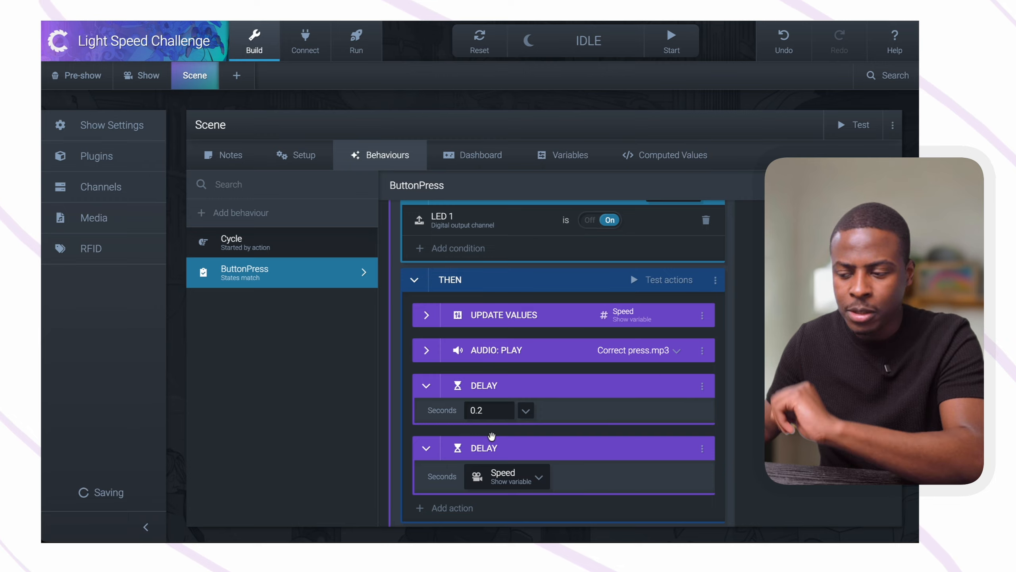
Add a Start behaviour action to the end of the THEN branch that starts the Cycle scene behaviour
scroll(520, 437, down, 2)
click(458, 435)
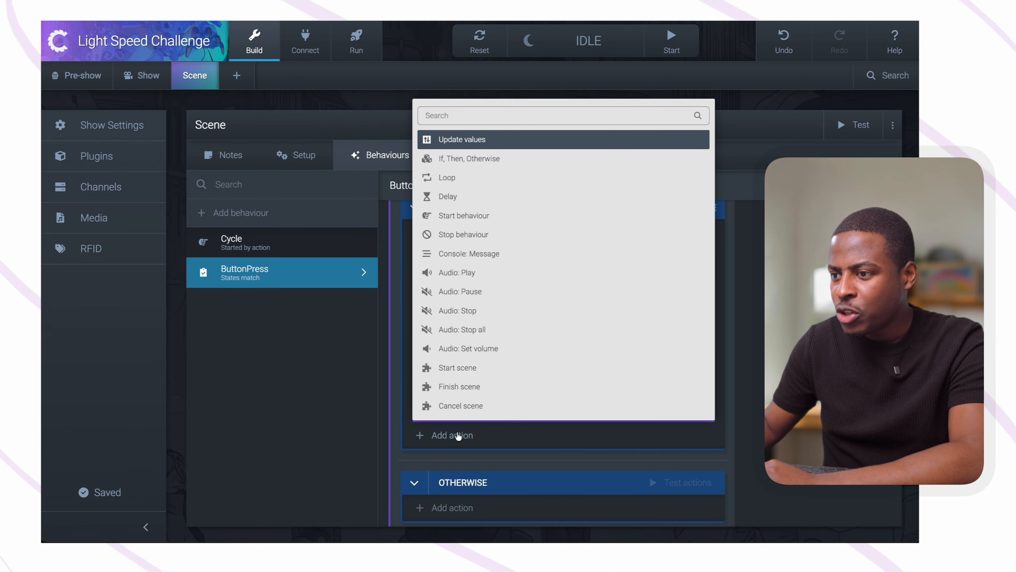
click(467, 222)
click(655, 447)
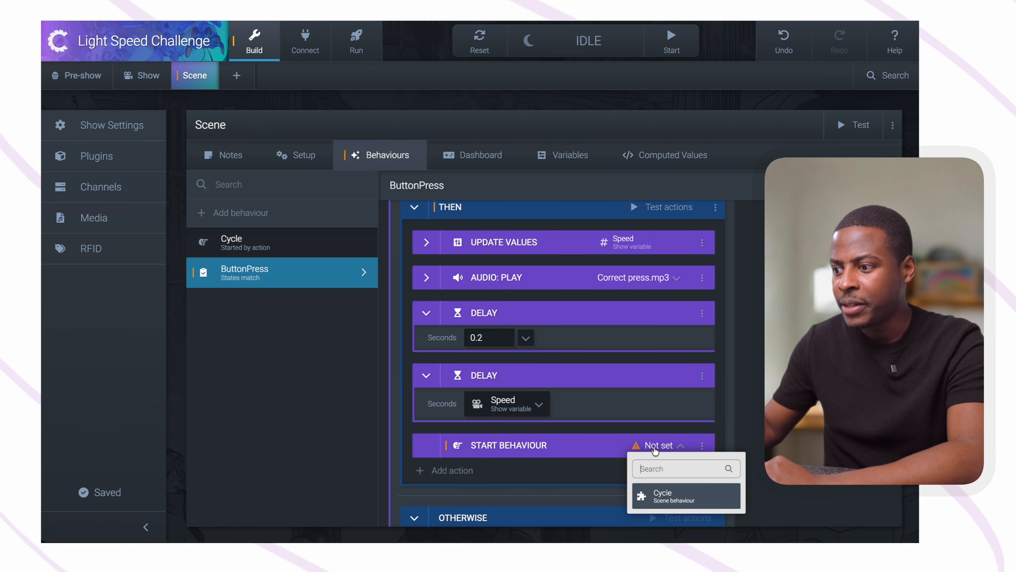
click(660, 495)
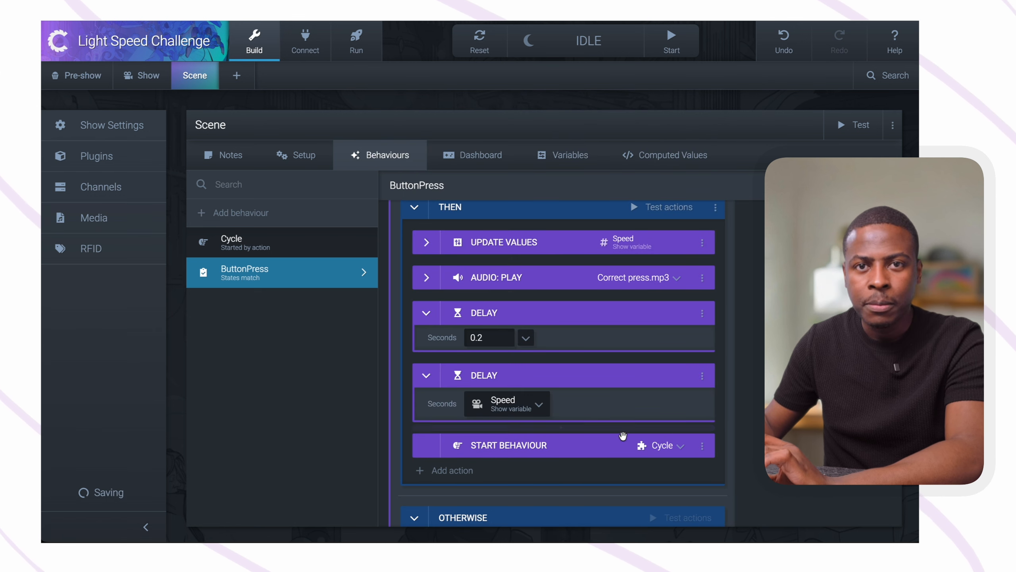
Add an Audio: Play action for LOSER.mp3 to the OTHERWISE branch
scroll(616, 438, down, 1)
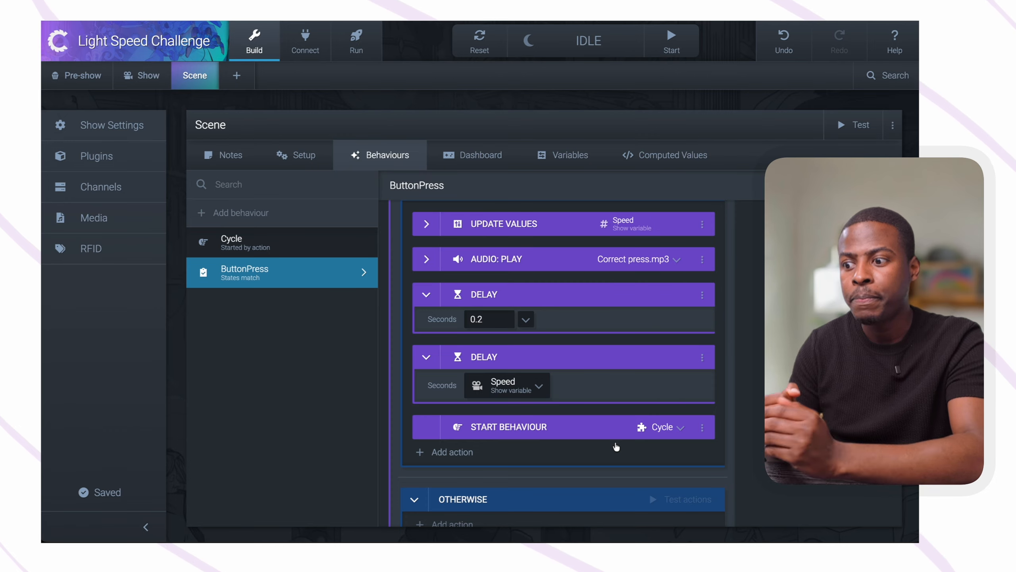
scroll(589, 456, down, 3)
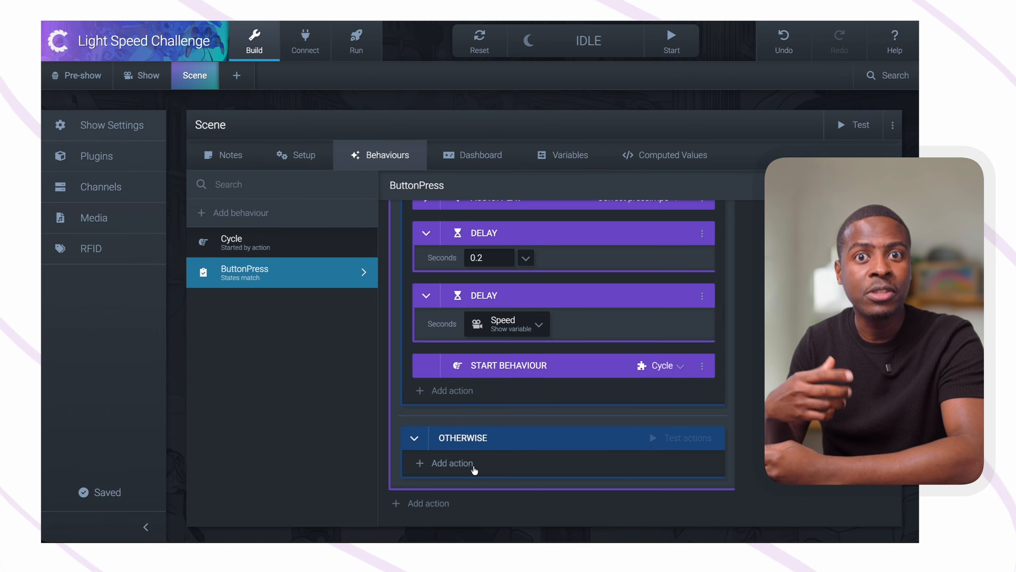
click(452, 464)
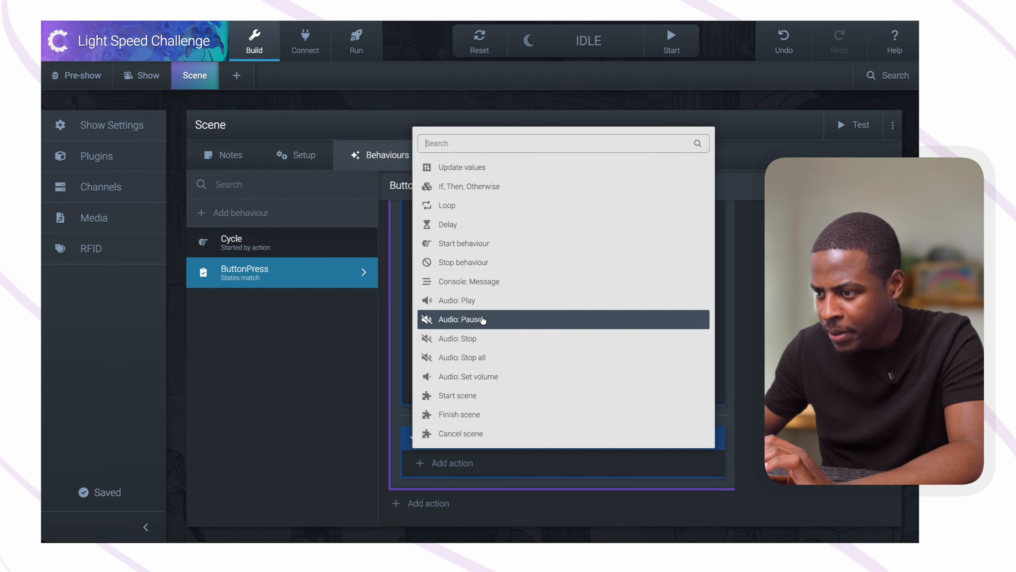
click(486, 301)
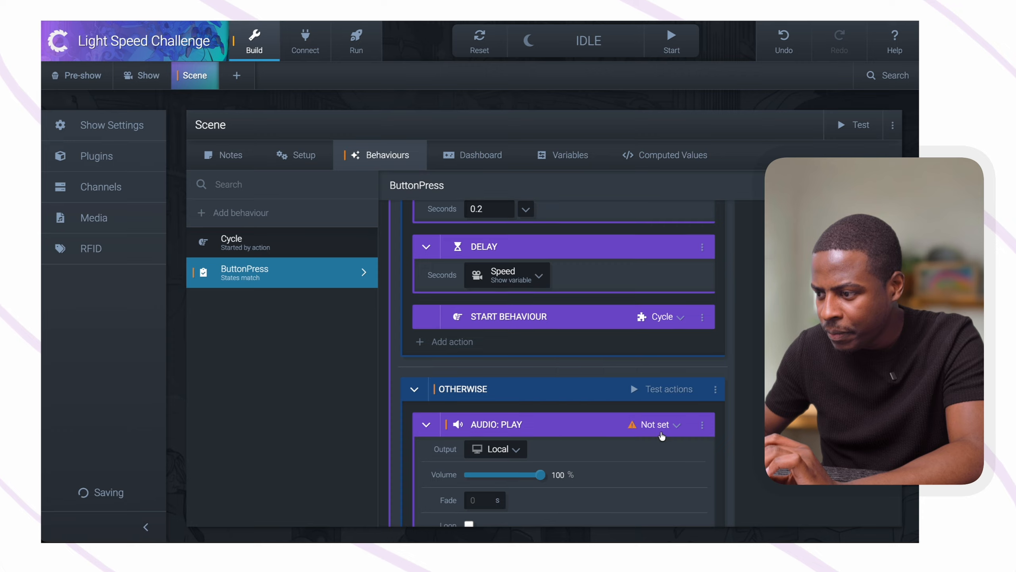
click(658, 426)
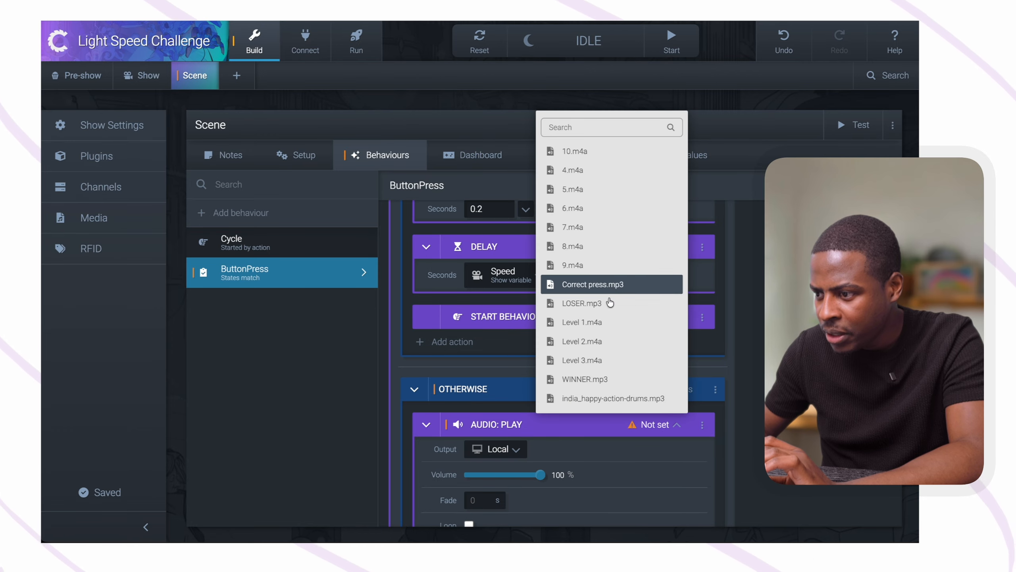
click(593, 303)
Attach a Delay until finished/stopped to the LOSER.mp3 audio action and collapse the audio action's settings
scroll(586, 341, down, 2)
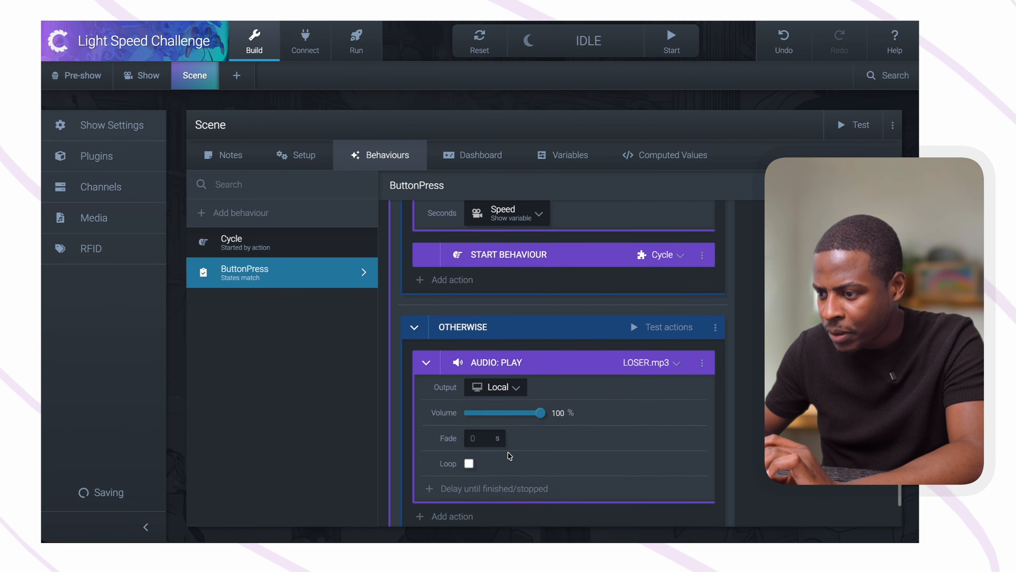
click(500, 463)
scroll(500, 464, down, 1)
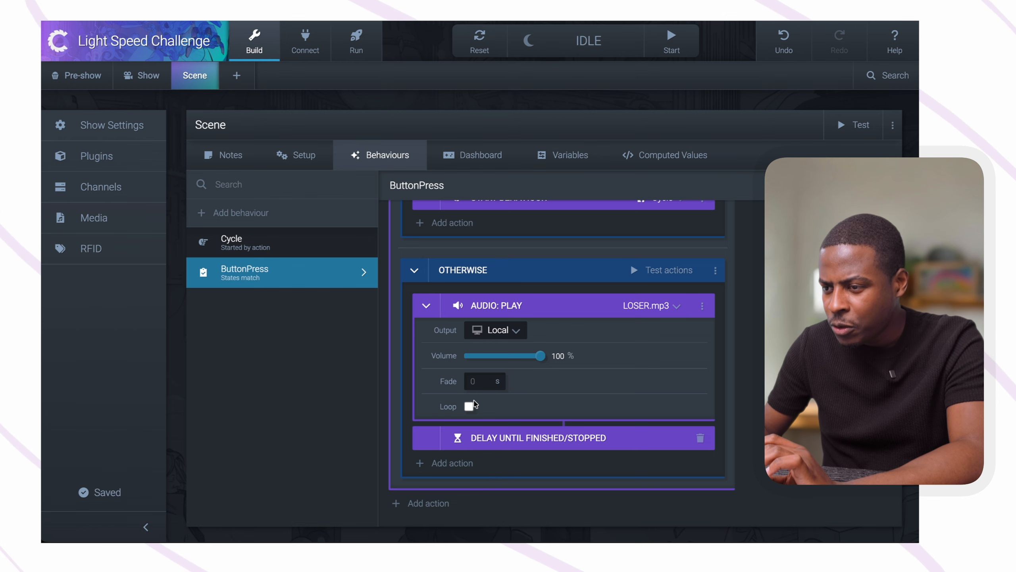
click(426, 307)
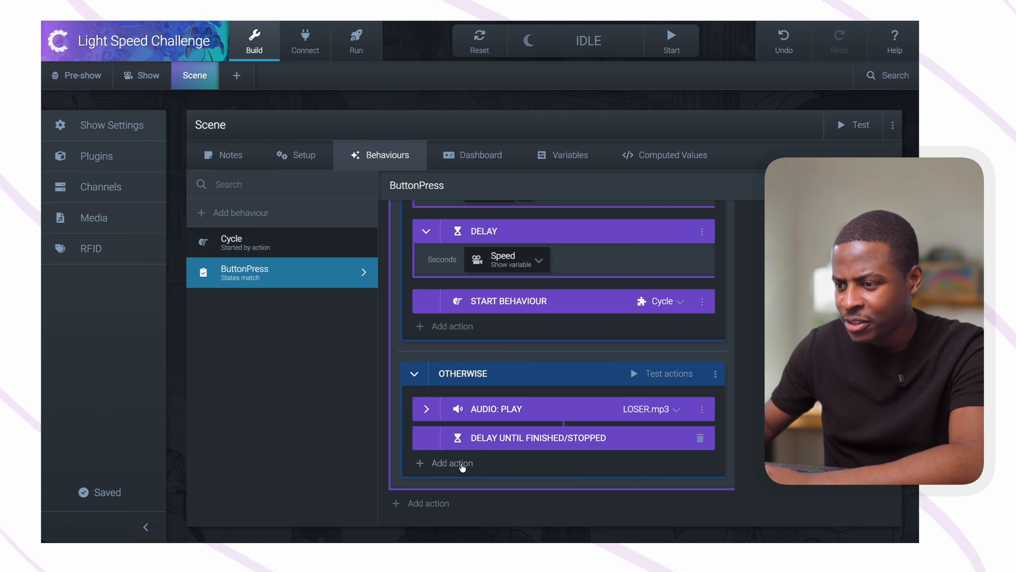
Add an Update values action to the OTHERWISE branch and open the choice of values to update
click(460, 463)
click(482, 167)
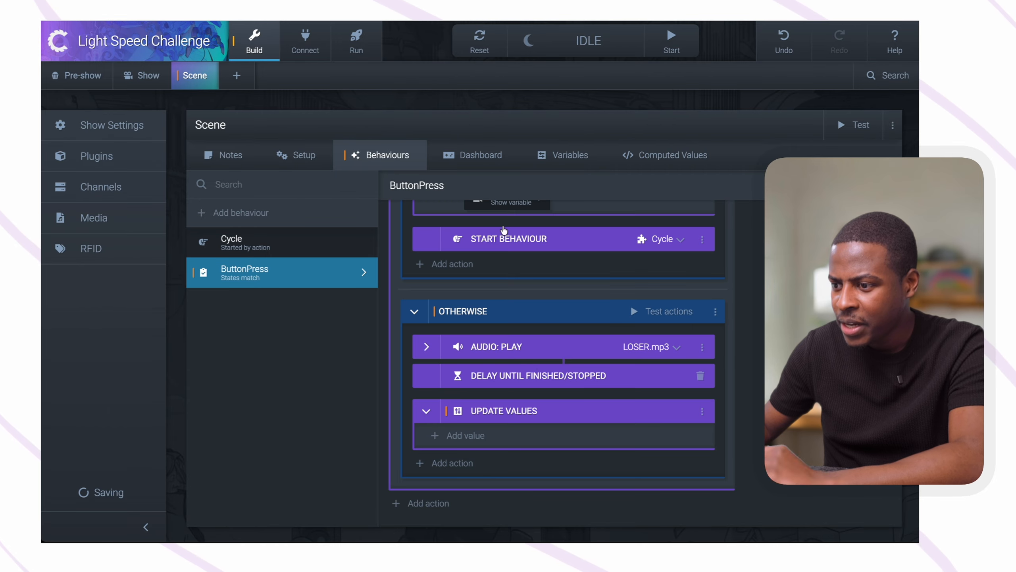
click(464, 435)
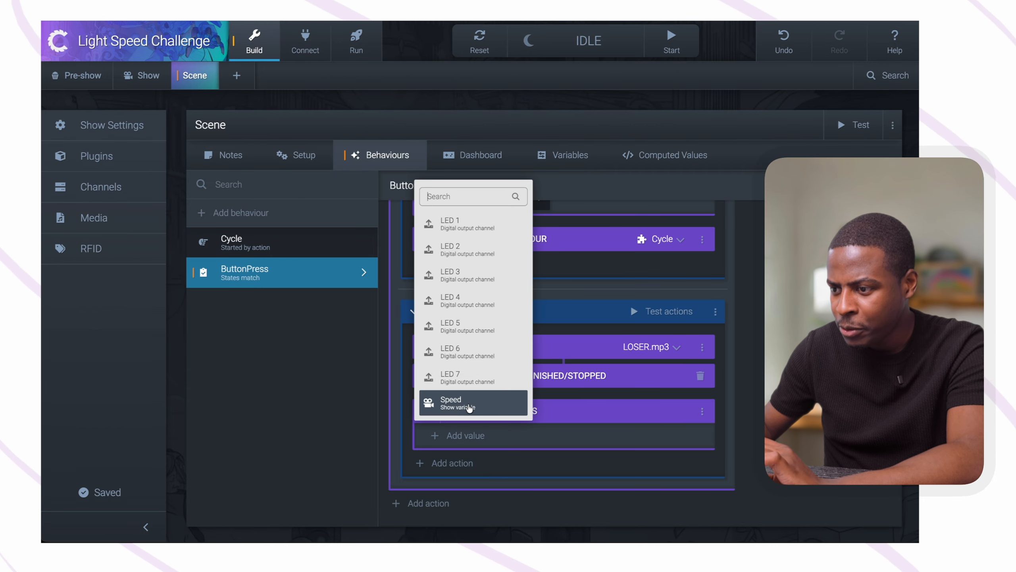